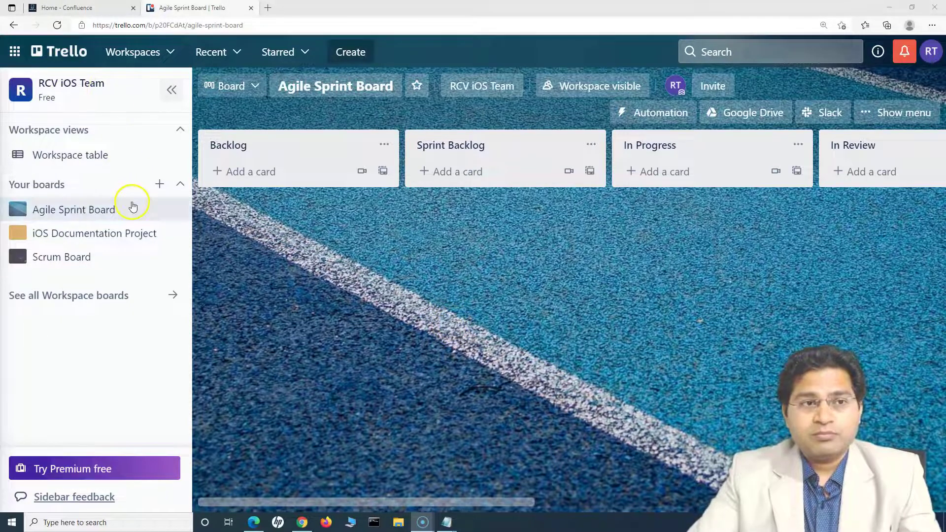
# Start a new board from a template and show the Engineering category of the template gallery
pyautogui.click(159, 184)
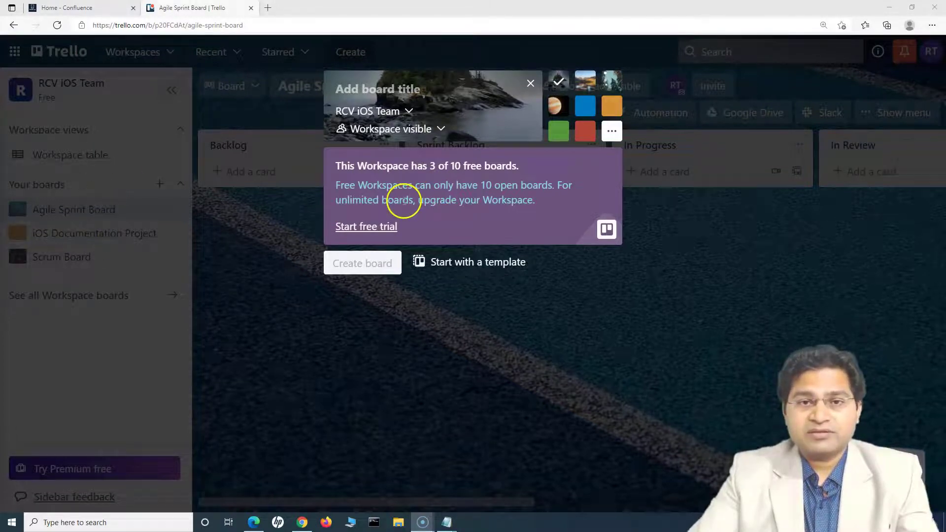
pyautogui.click(490, 270)
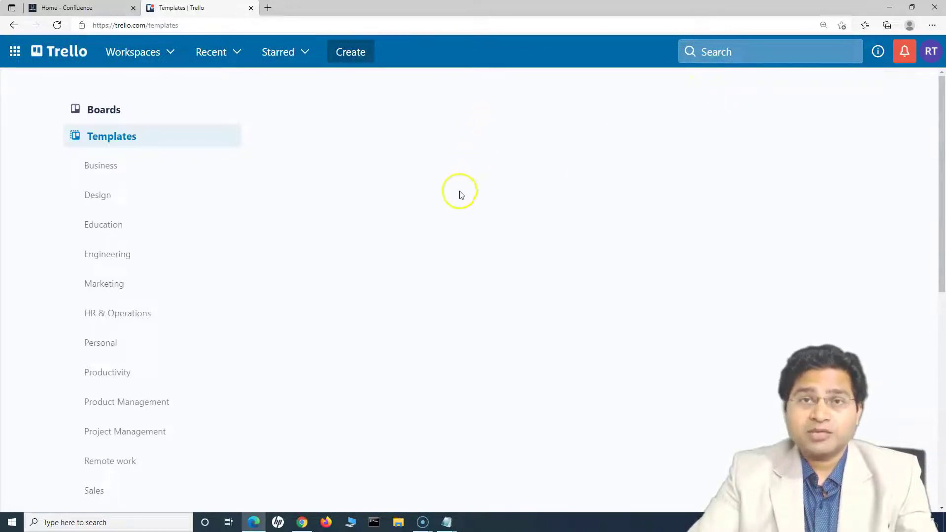
pyautogui.click(122, 257)
pyautogui.click(281, 297)
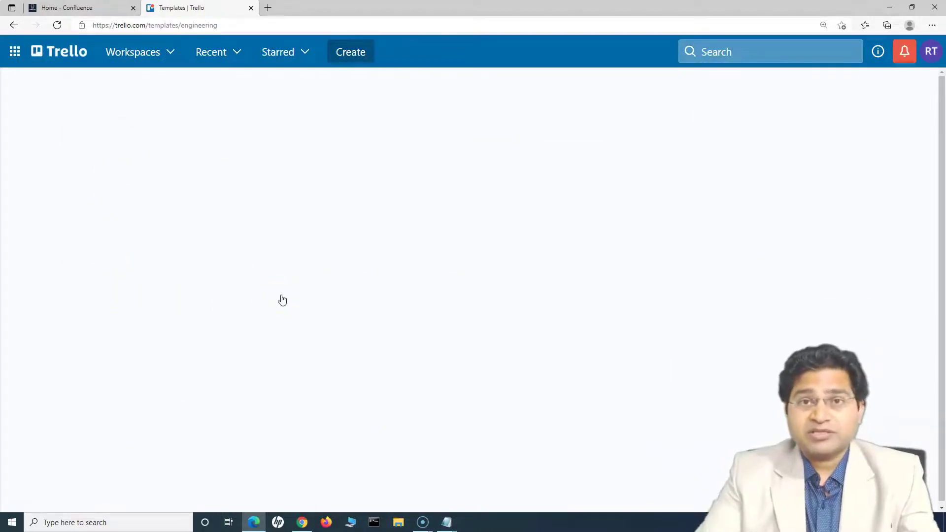
pyautogui.click(384, 252)
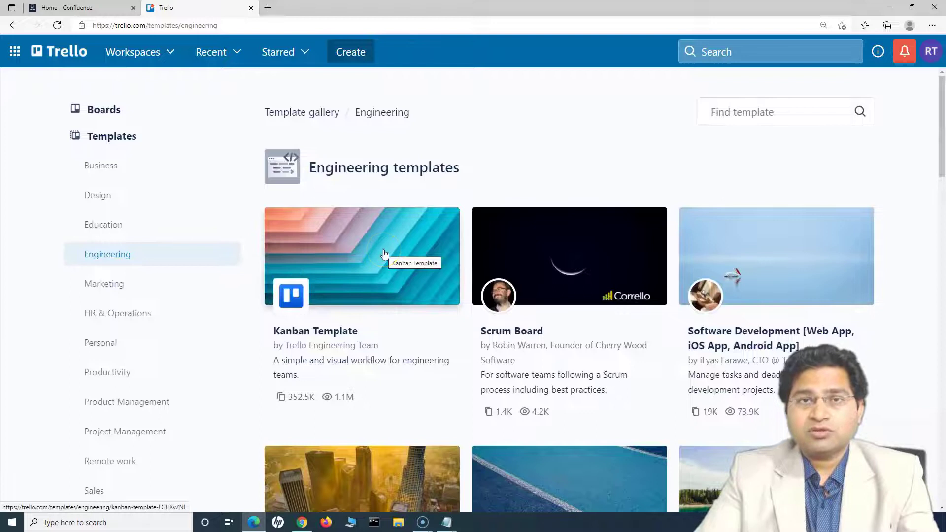
# Look through the Engineering templates and open the Kanban Template
pyautogui.scroll(-1, 375, 330)
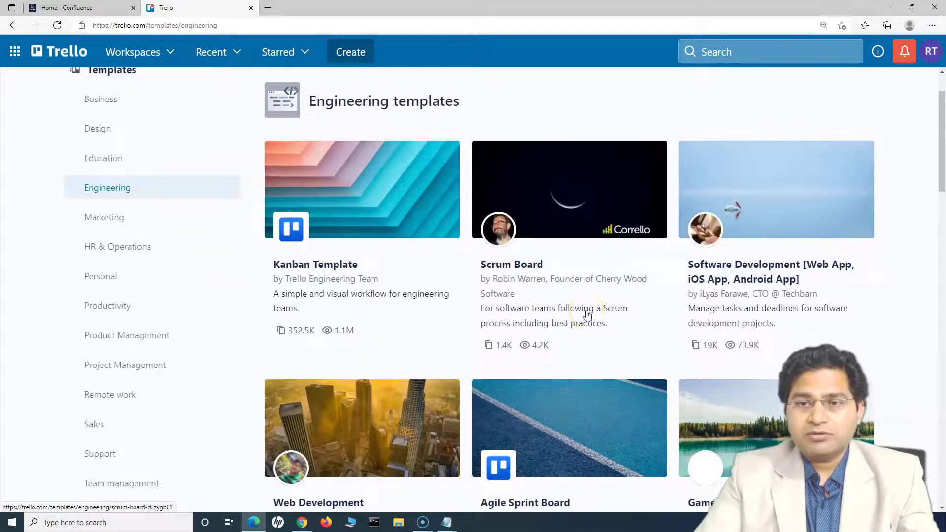
pyautogui.scroll(-4, 586, 313)
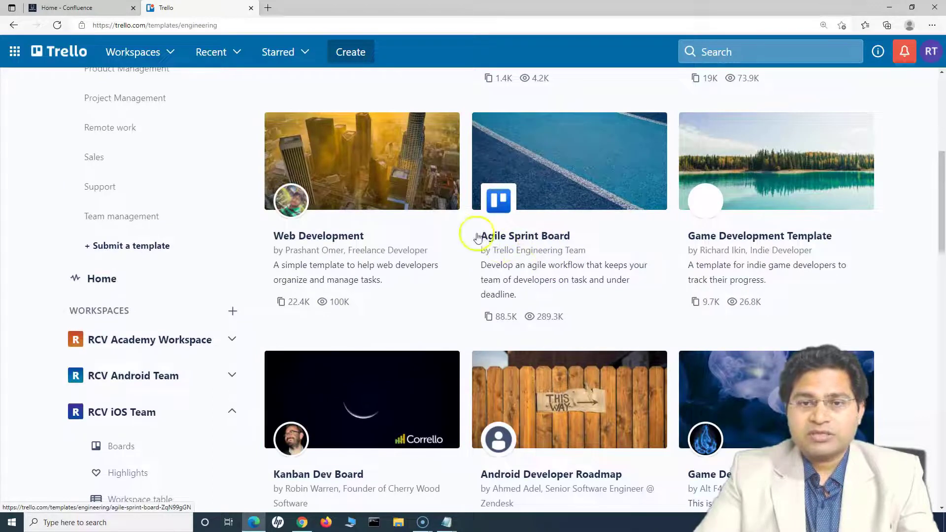
pyautogui.scroll(2, 554, 244)
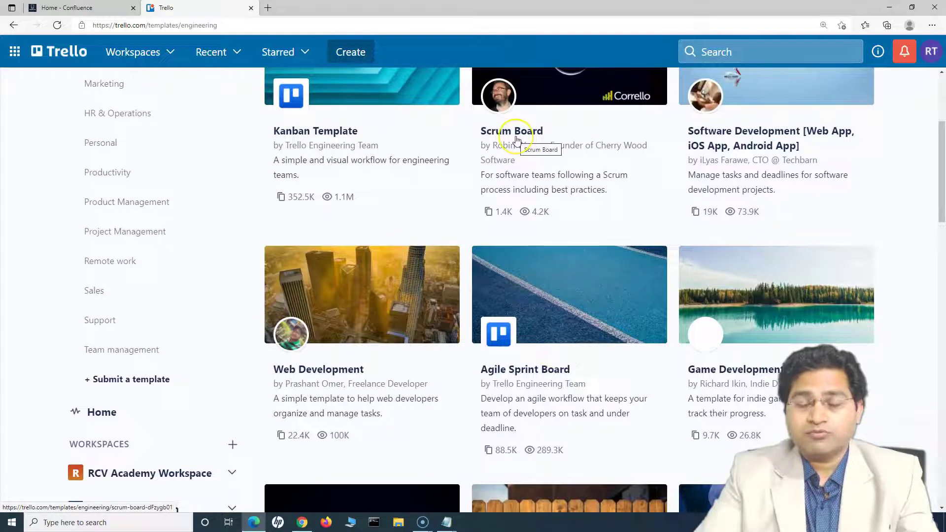
pyautogui.scroll(3, 370, 333)
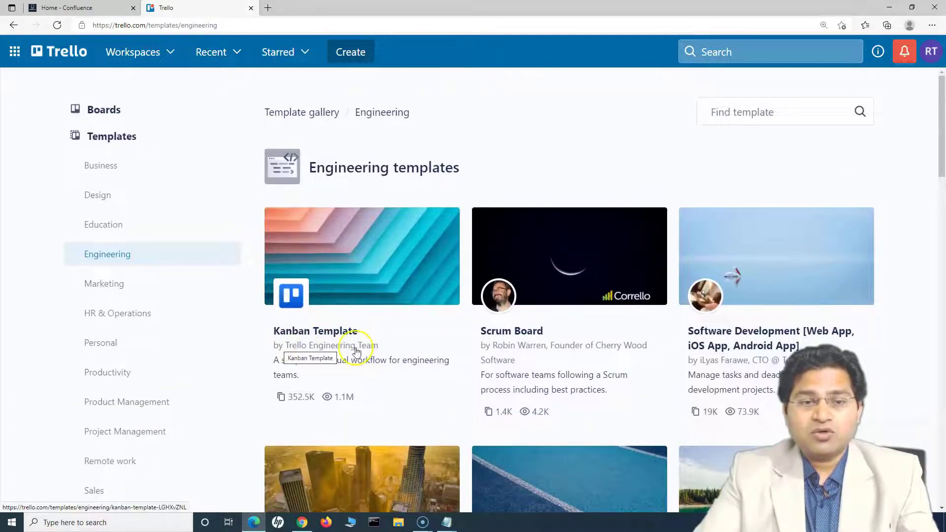
pyautogui.click(323, 335)
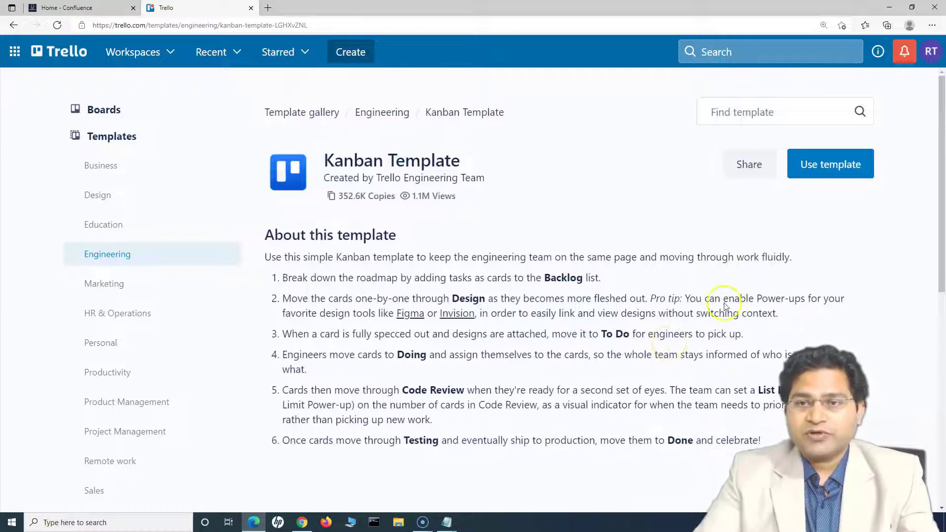
# Create a board from the Kanban Template in the RCV iOS Team workspace, keeping its title and cards
pyautogui.scroll(-10, 640, 330)
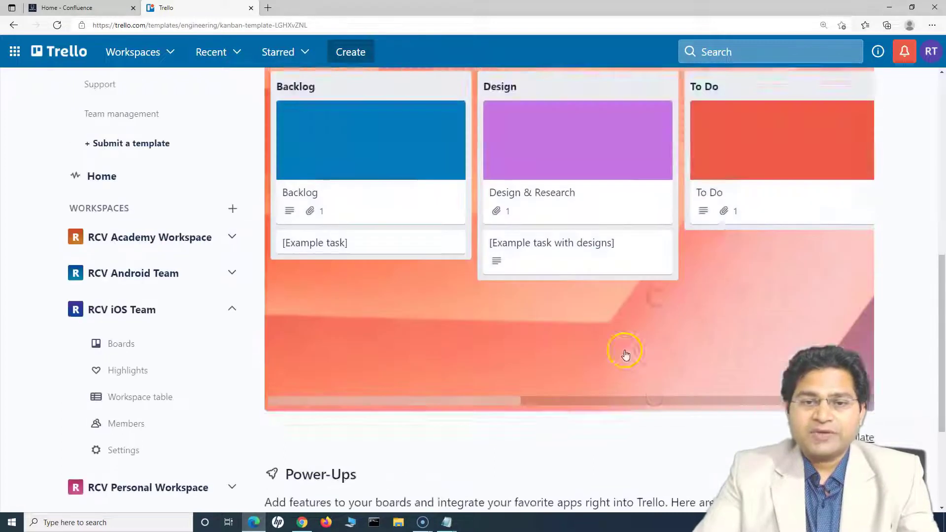
pyautogui.scroll(7, 626, 353)
pyautogui.scroll(2, 625, 353)
pyautogui.scroll(-5, 537, 344)
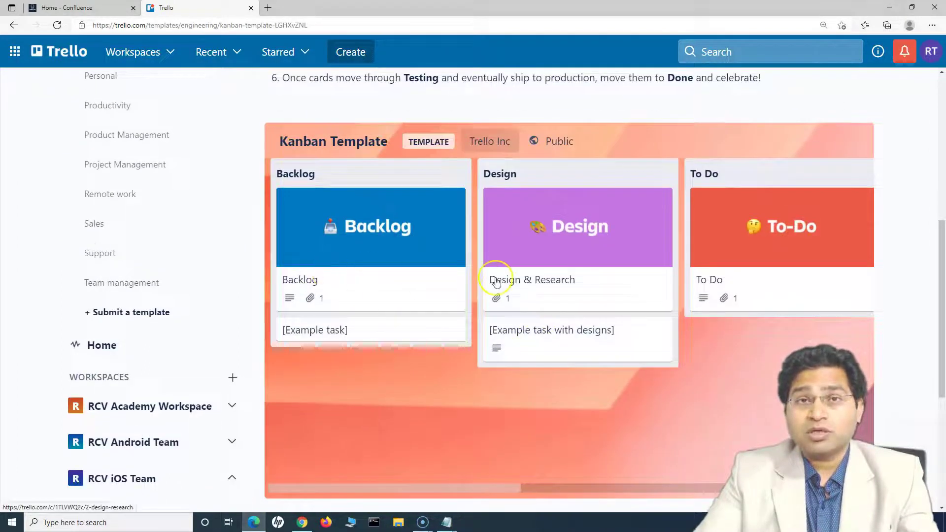
pyautogui.scroll(7, 518, 306)
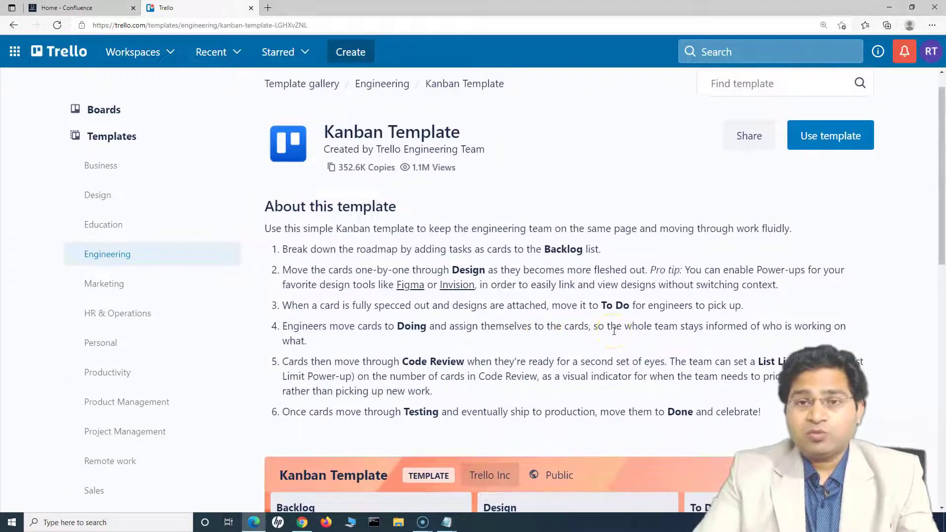
pyautogui.click(835, 142)
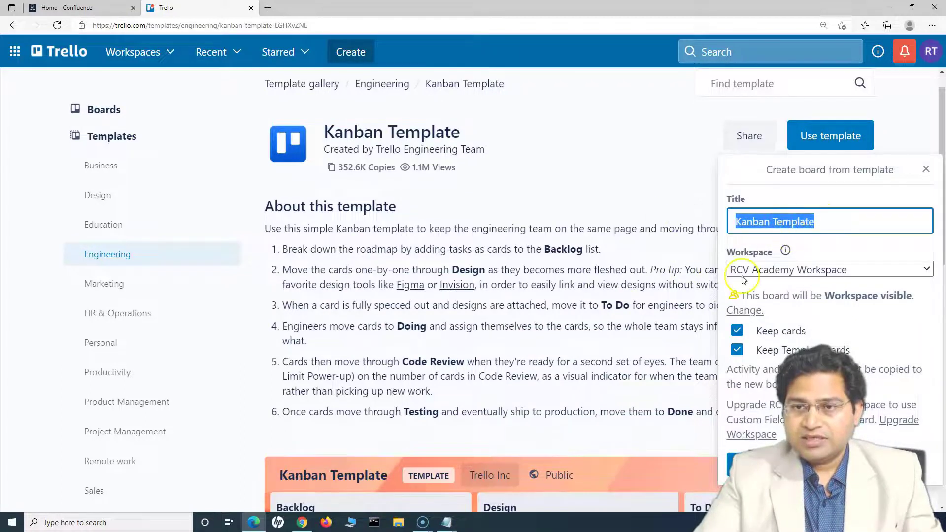
pyautogui.click(763, 272)
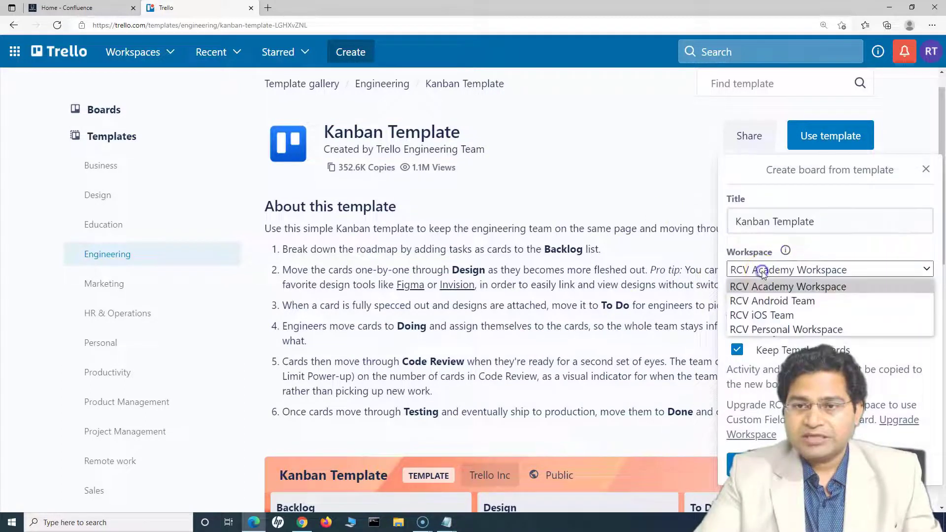
pyautogui.click(767, 317)
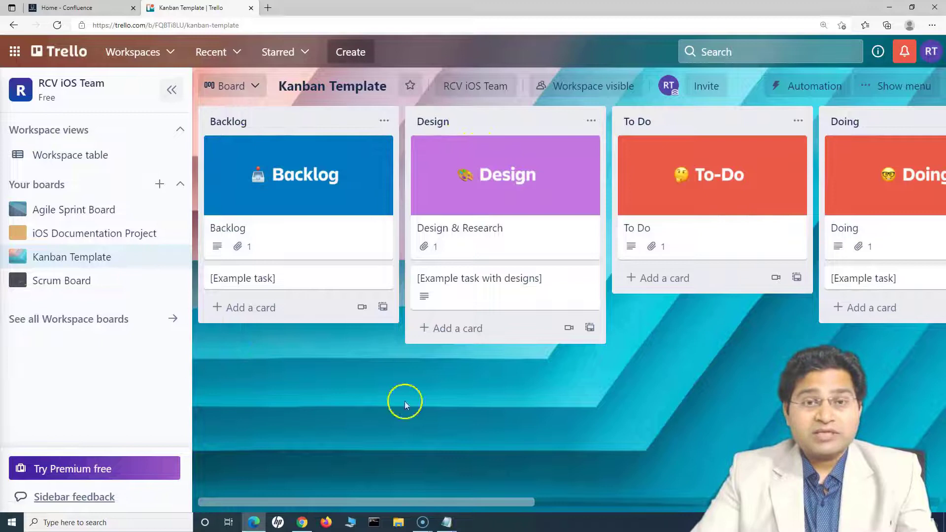
# Add a card titled "Laptop reset" to the Backlog list
pyautogui.moveTo(397, 502); pyautogui.dragTo(386, 500)
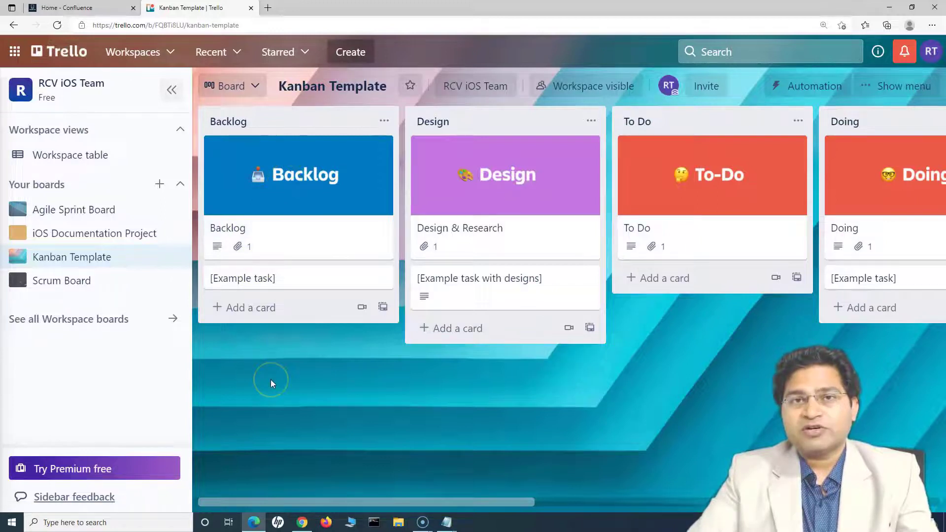
pyautogui.click(251, 310)
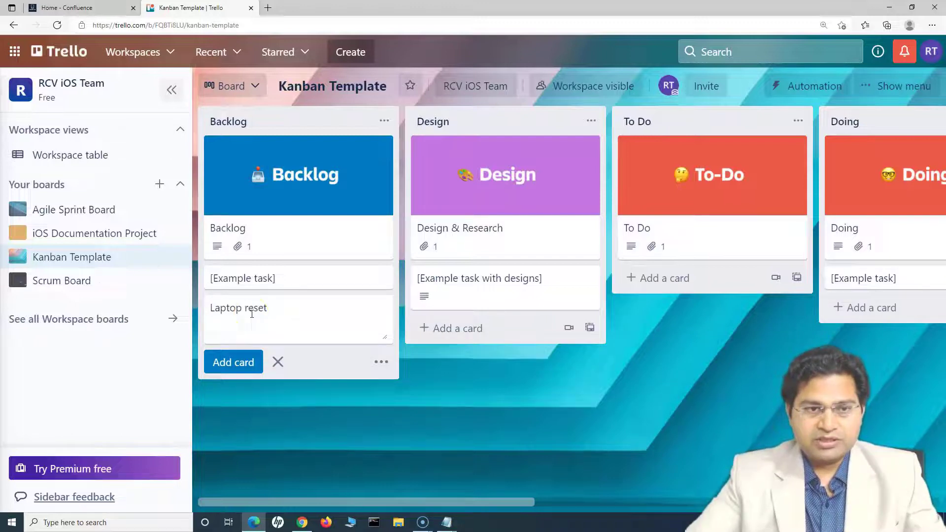
pyautogui.click(235, 363)
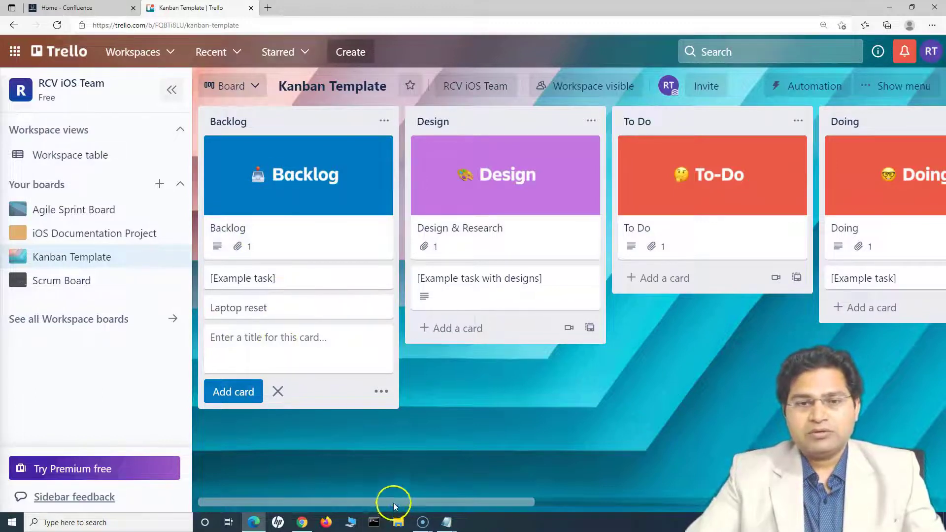
# Review the list actions available for the Design list without applying any
pyautogui.moveTo(393, 502); pyautogui.dragTo(430, 502)
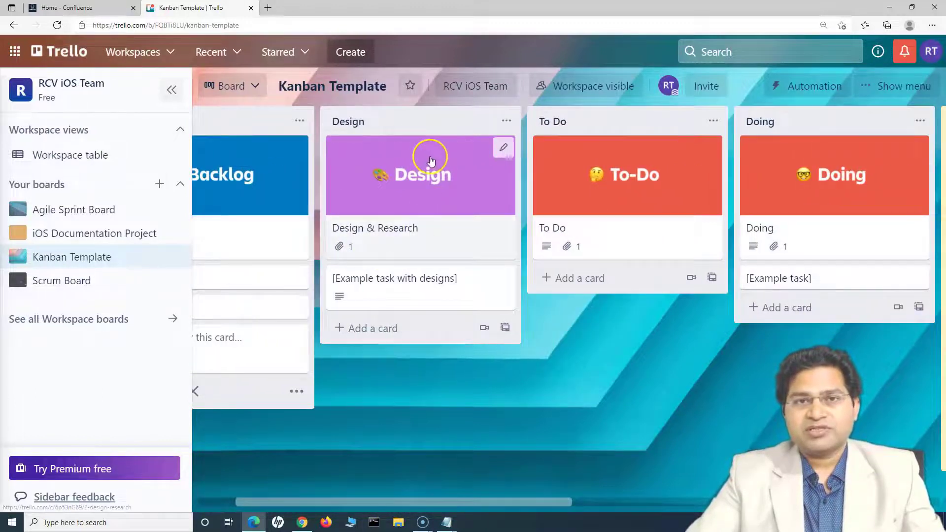
pyautogui.click(506, 121)
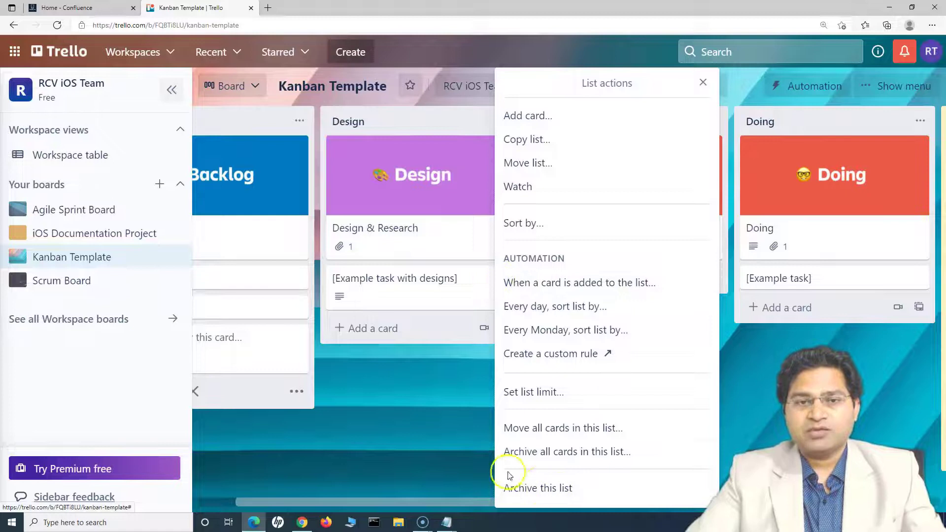
pyautogui.click(416, 388)
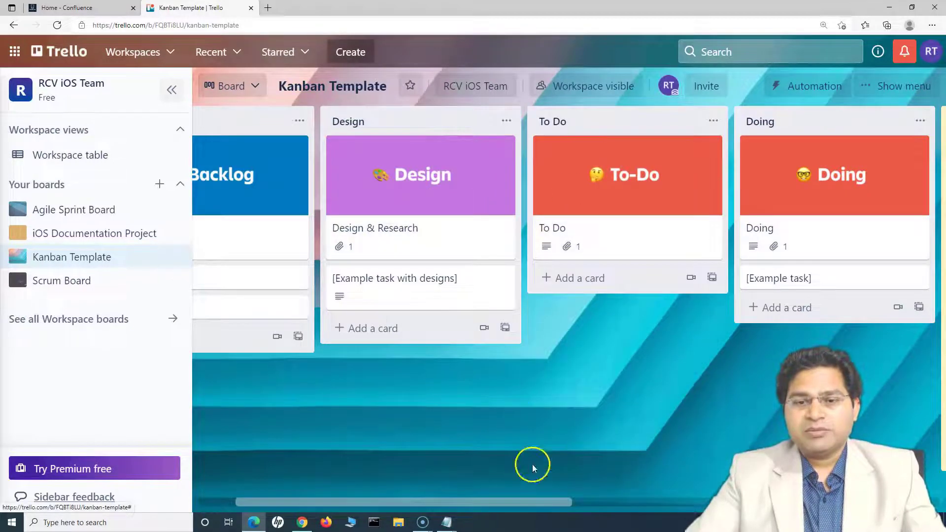
pyautogui.moveTo(522, 502); pyautogui.dragTo(429, 490)
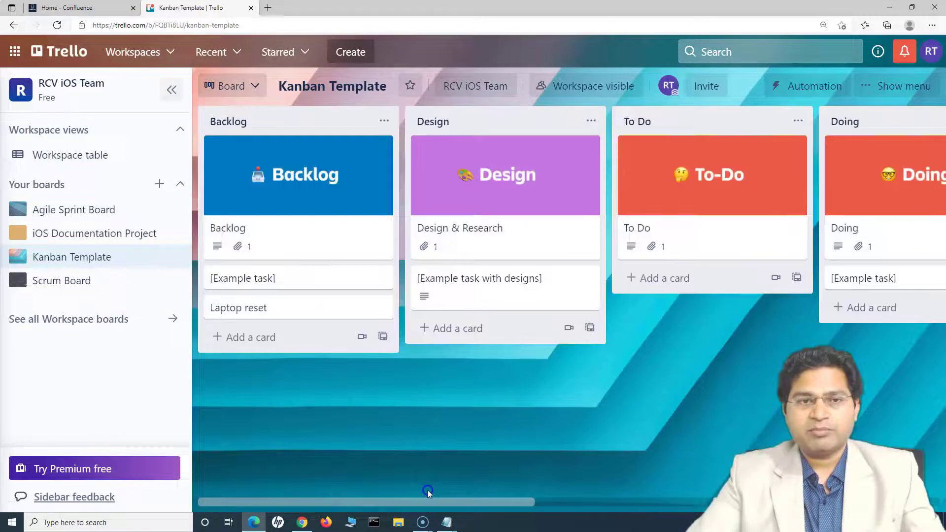
# Move the Backlog list's [Example task] card to the To Do list and assign the board member to it
pyautogui.moveTo(266, 281); pyautogui.dragTo(690, 283)
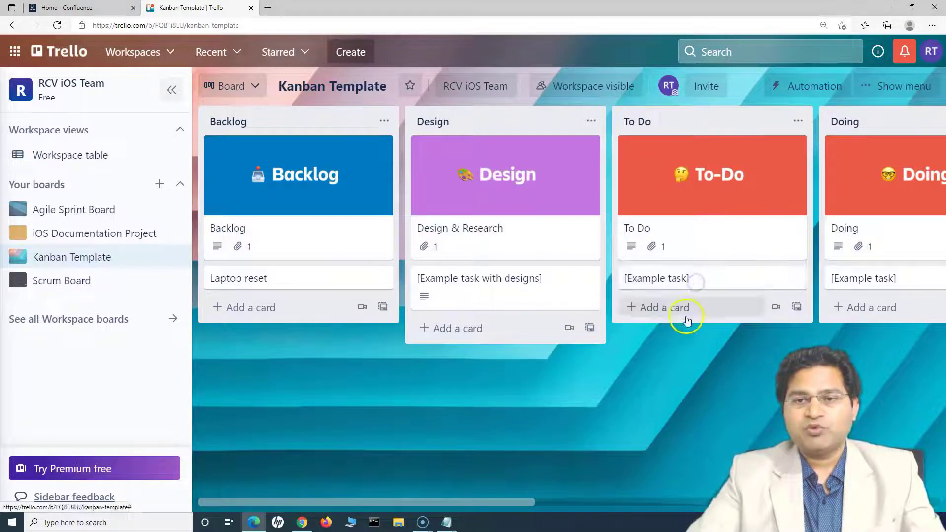
pyautogui.click(739, 281)
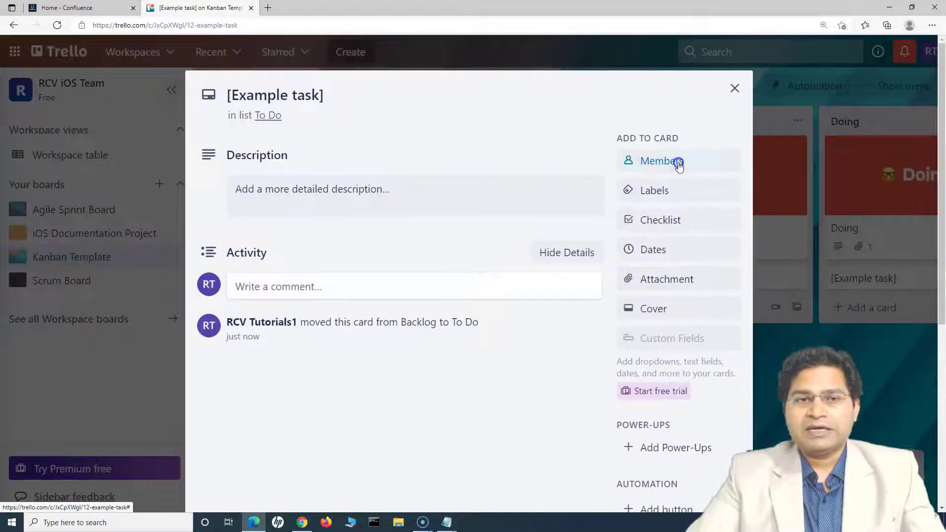
pyautogui.click(678, 161)
pyautogui.click(690, 285)
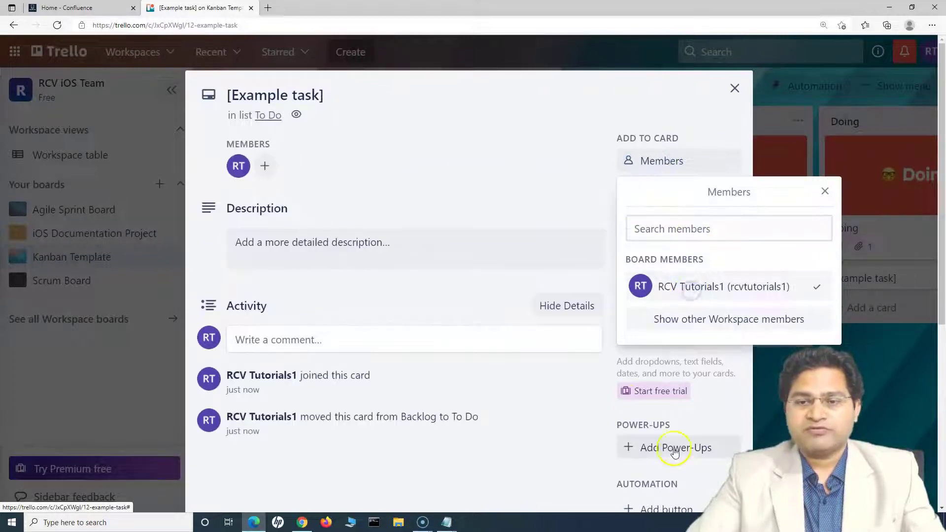
pyautogui.click(735, 89)
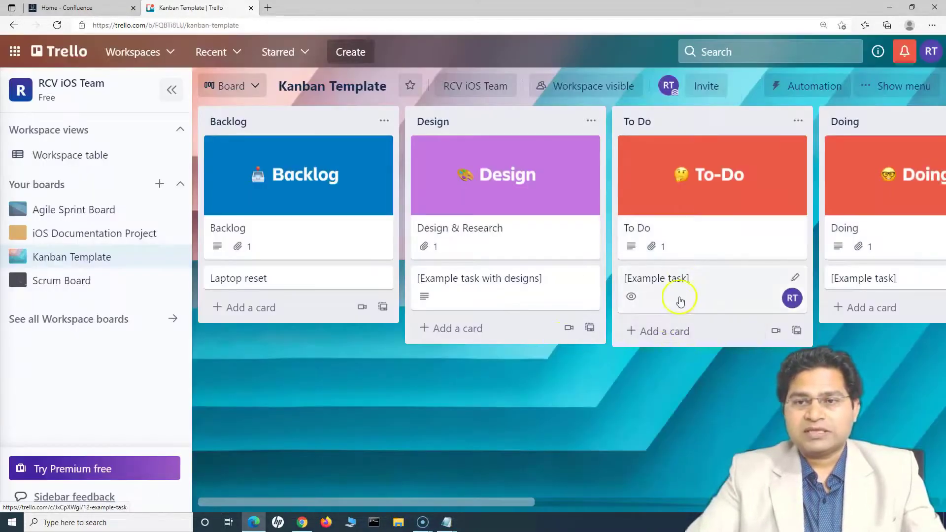
# Move the assigned [Example task] card from To Do to the Doing list, above its existing example task
pyautogui.moveTo(502, 501); pyautogui.dragTo(610, 501)
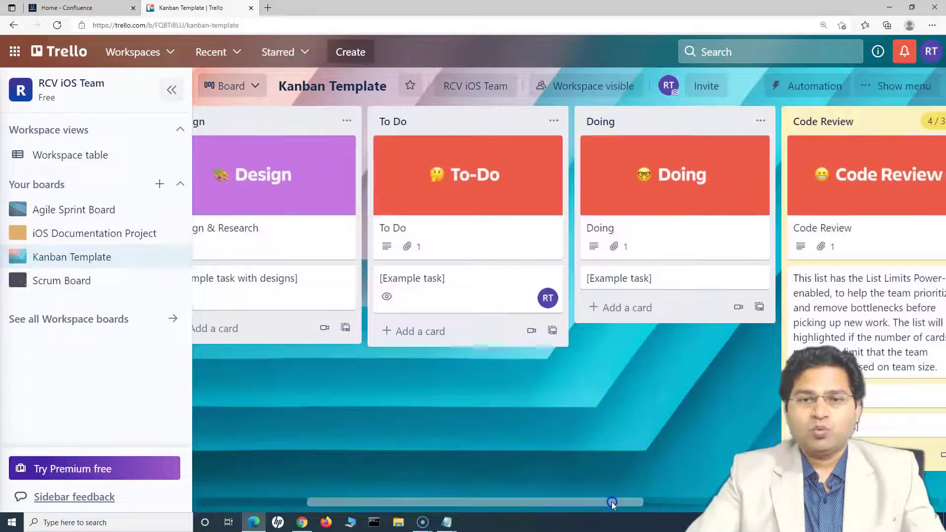
pyautogui.click(453, 289)
pyautogui.click(734, 88)
pyautogui.click(454, 293)
pyautogui.moveTo(454, 295); pyautogui.dragTo(629, 290)
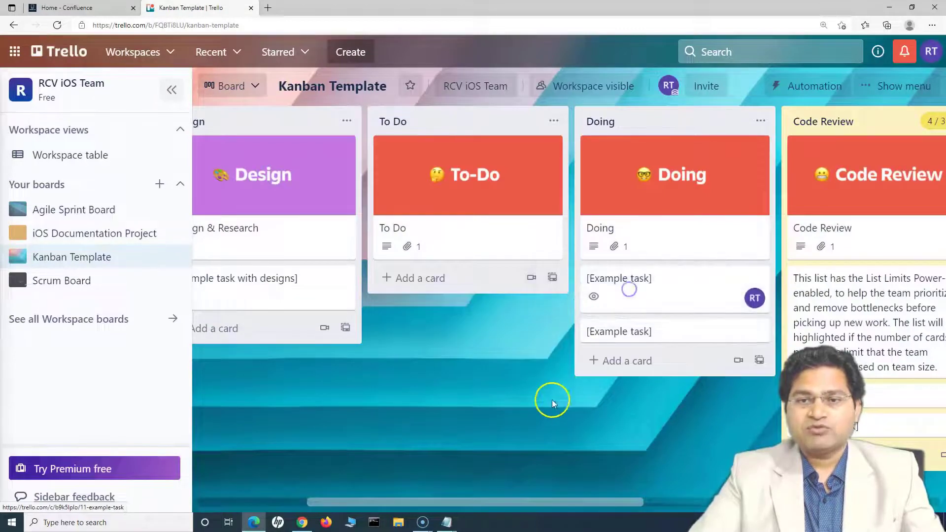
# Add the description "Fixed" to the assigned [Example task] card in the Doing list
pyautogui.moveTo(572, 502); pyautogui.dragTo(682, 503)
pyautogui.click(412, 285)
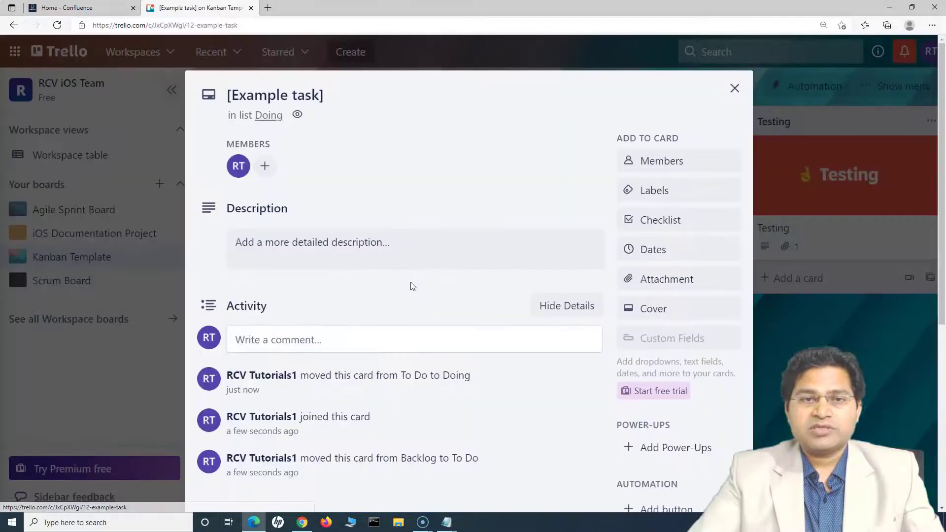
pyautogui.click(308, 252)
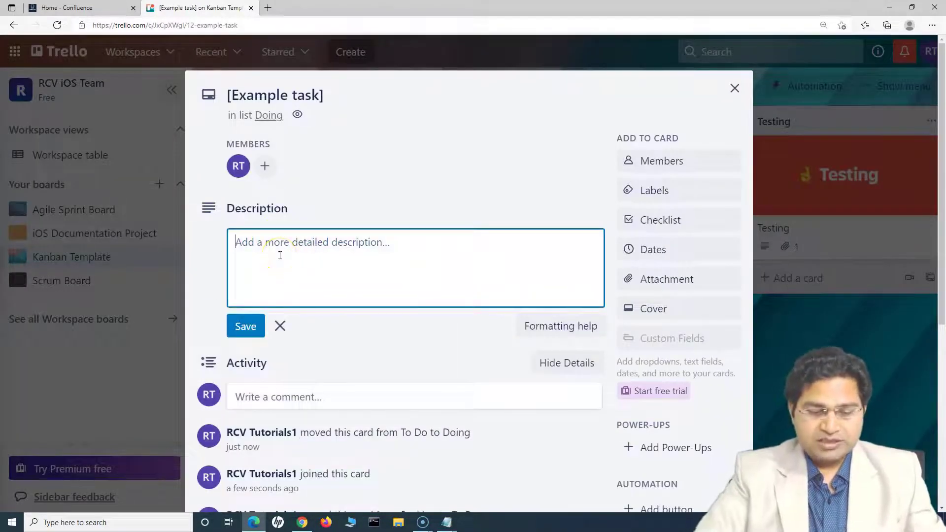
pyautogui.write('Fixed')
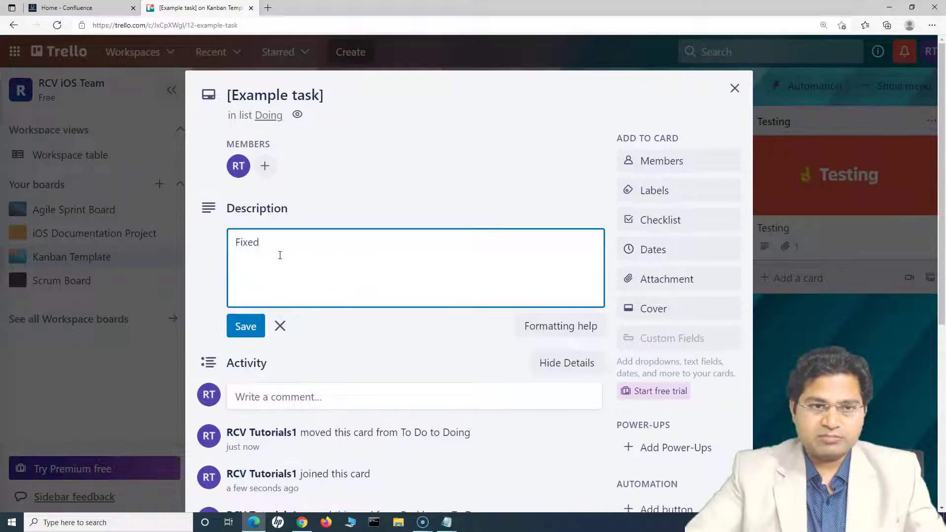
pyautogui.click(232, 307)
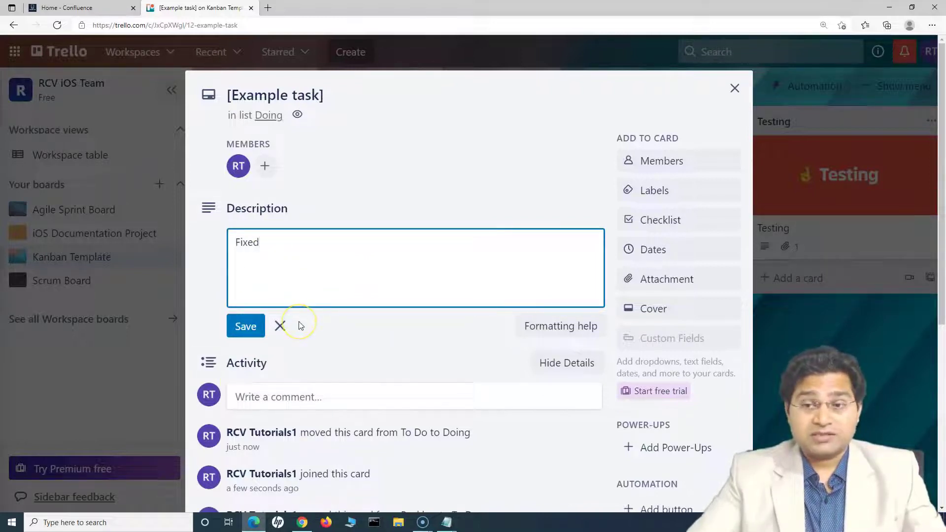
# Save a comment on the Doing list's [Example task] card that mentions another workspace member followed by "please", and close the card
pyautogui.click(268, 402)
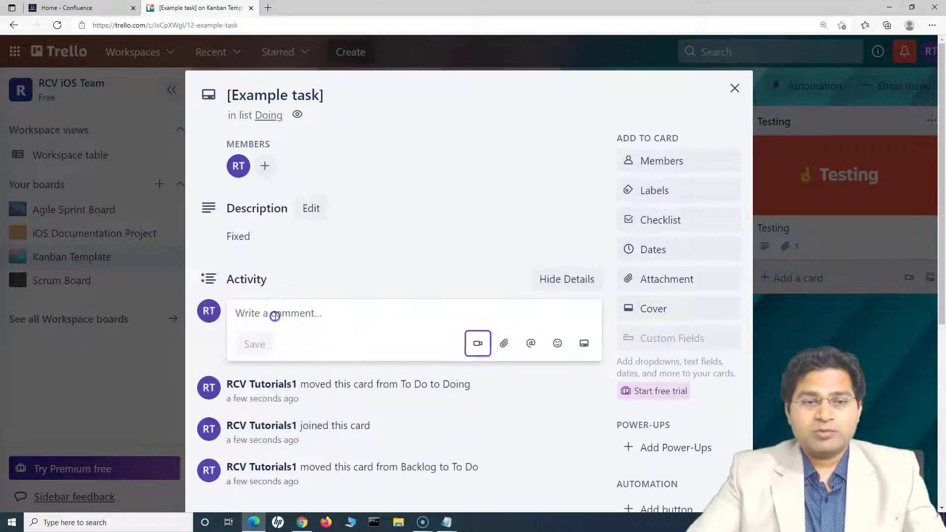
pyautogui.write('@')
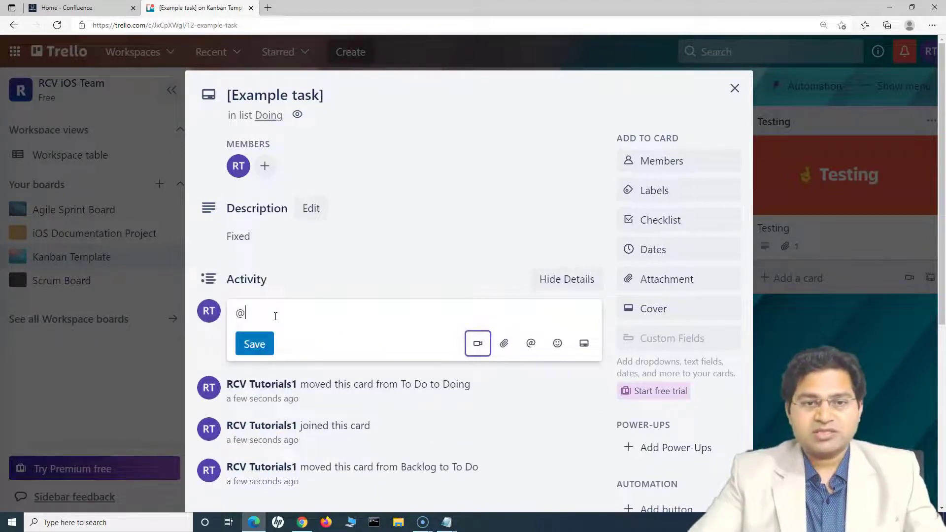
pyautogui.write('r')
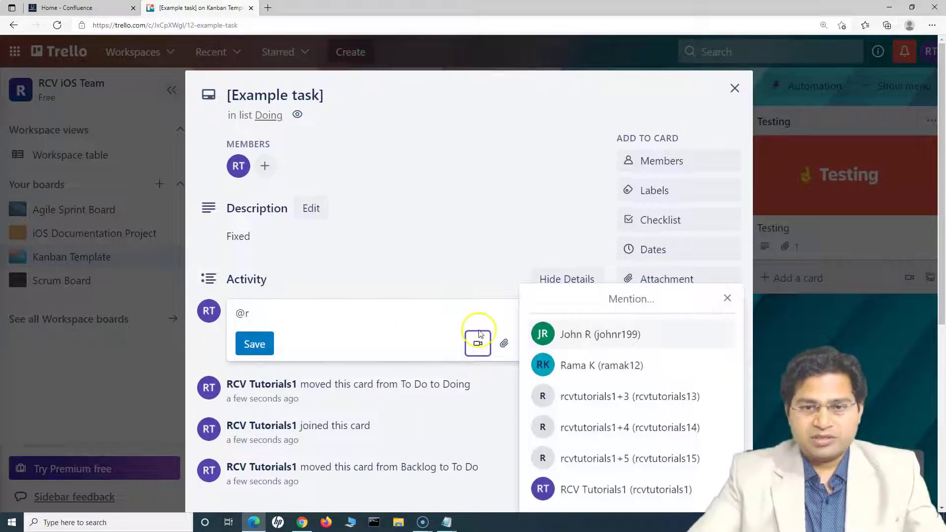
pyautogui.click(581, 338)
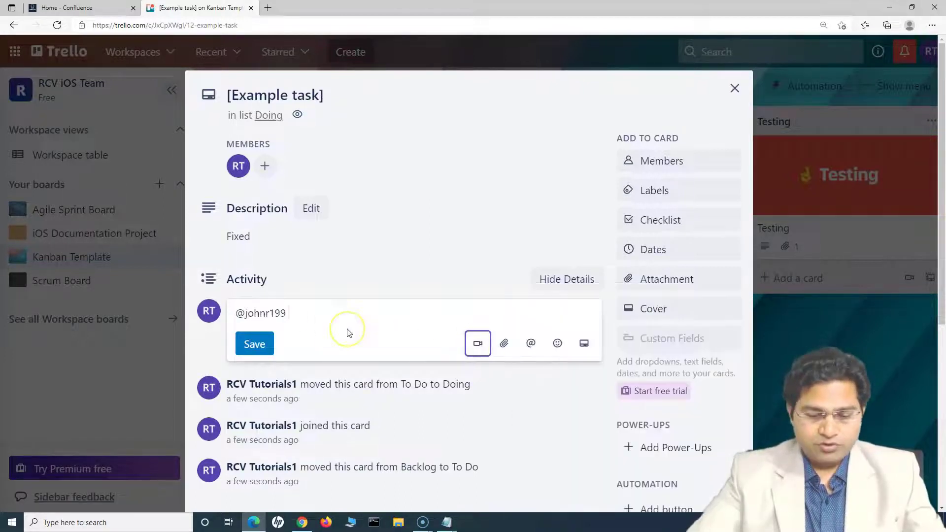
pyautogui.write('please')
pyautogui.click(255, 344)
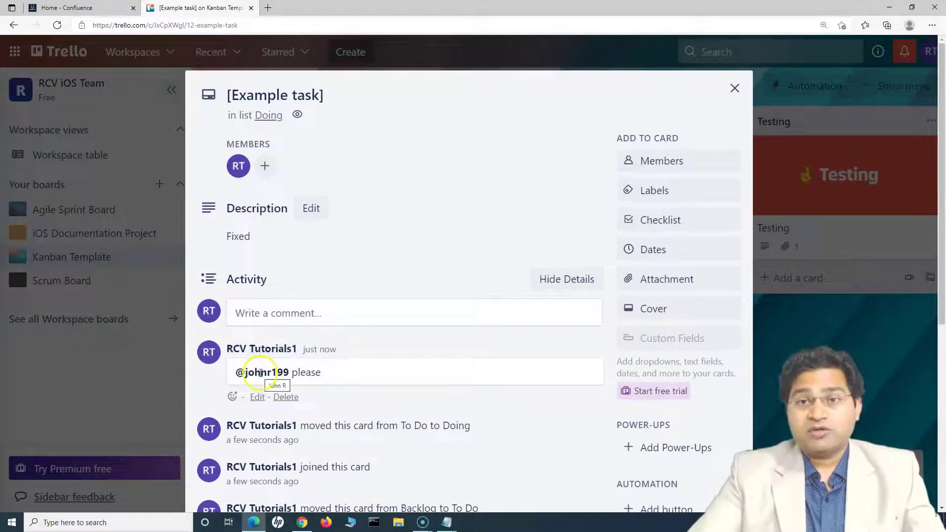
pyautogui.click(734, 89)
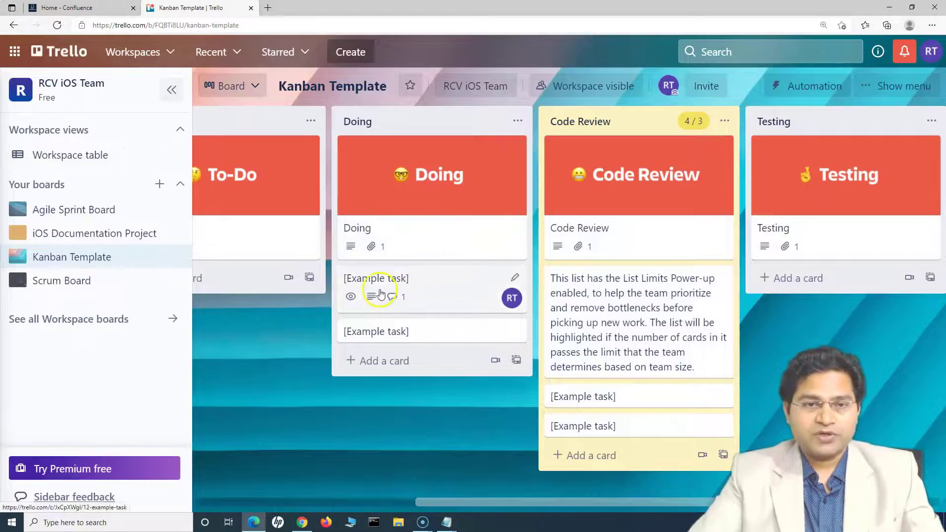
# Move the commented [Example task] card from Doing to Code Review, directly below the Code Review card, and open its details
pyautogui.moveTo(380, 283); pyautogui.dragTo(582, 277)
pyautogui.click(714, 301)
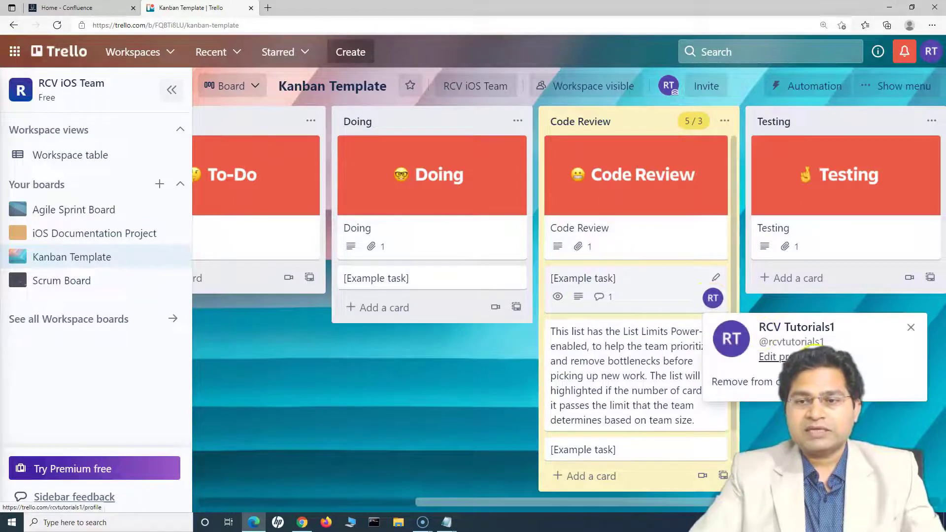
pyautogui.click(655, 296)
pyautogui.click(655, 295)
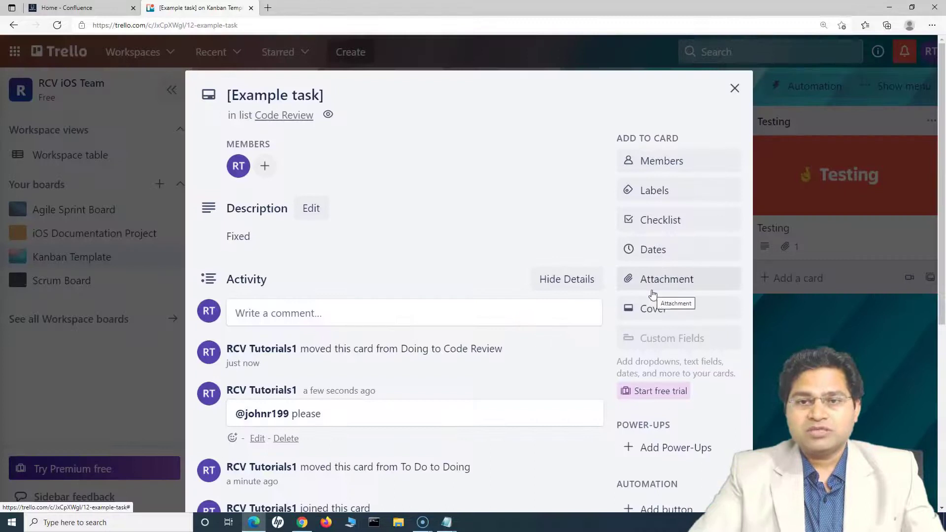
# Replace the assignee of the Code Review [Example task] card with the workspace member mentioned in its comment
pyautogui.click(250, 172)
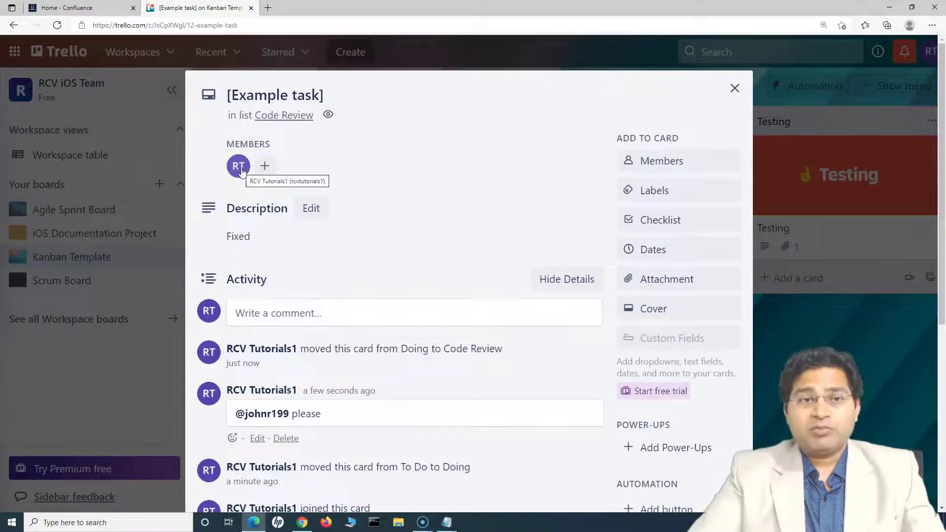
pyautogui.click(242, 171)
pyautogui.click(274, 256)
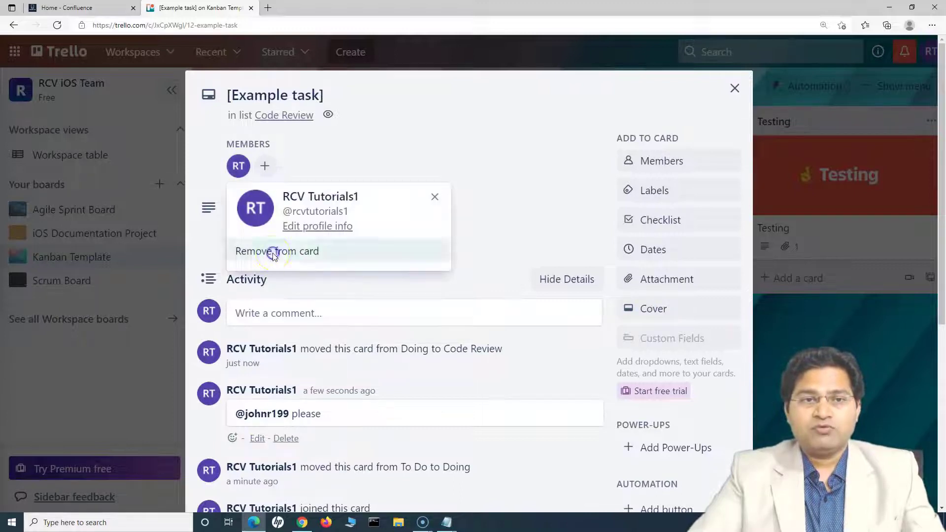
pyautogui.click(690, 162)
pyautogui.click(673, 228)
pyautogui.write('jo')
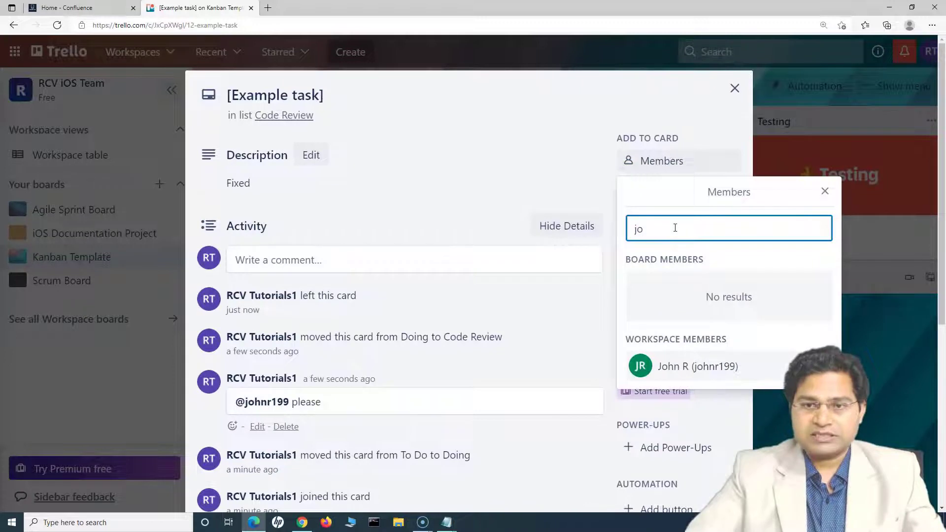
pyautogui.click(698, 366)
pyautogui.click(735, 88)
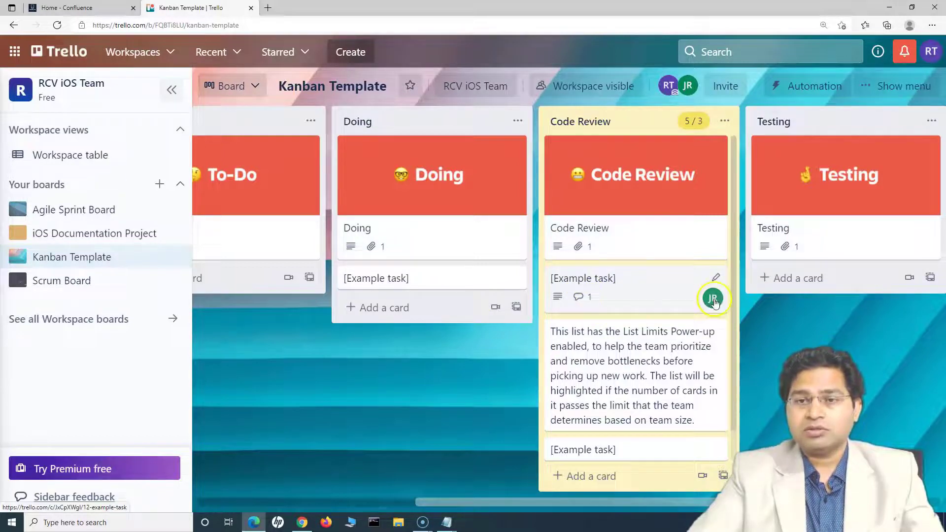
# Move the assigned [Example task] card from Code Review to the Testing list and open its details
pyautogui.moveTo(512, 502); pyautogui.dragTo(591, 502)
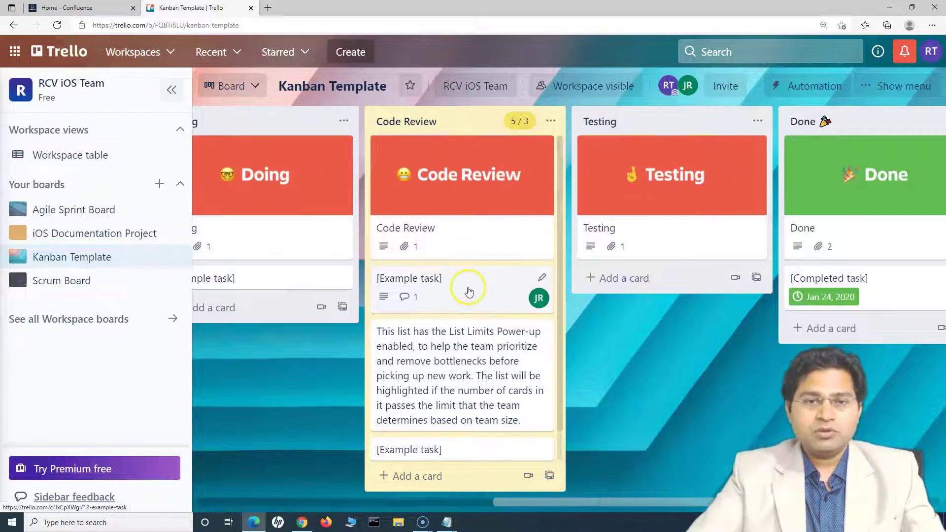
pyautogui.moveTo(461, 290); pyautogui.dragTo(677, 297)
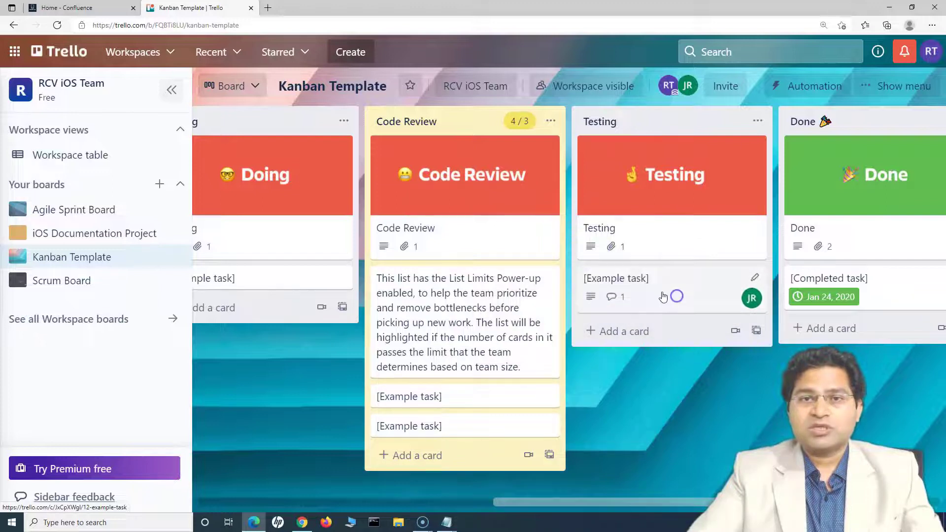
pyautogui.click(644, 297)
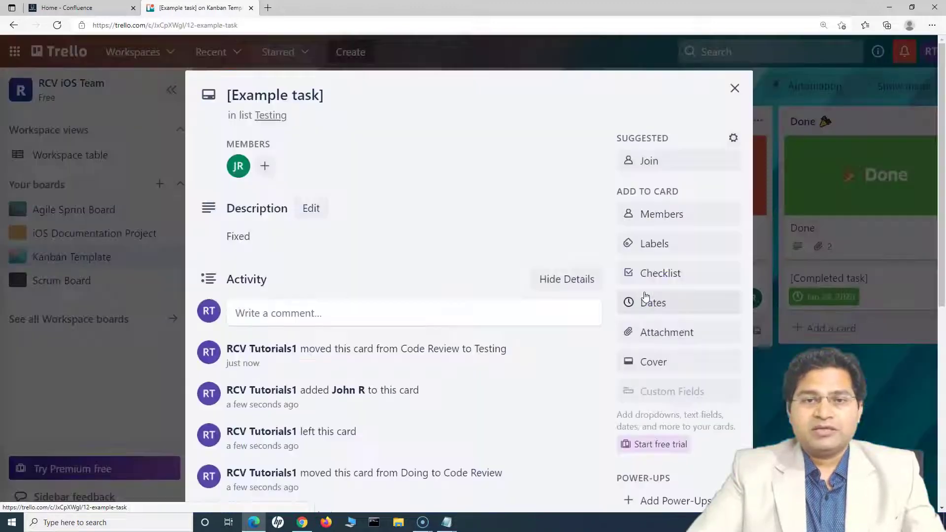
# Remove the current assignee from the Testing [Example task] card and assign a different workspace member to it
pyautogui.click(238, 166)
pyautogui.click(283, 249)
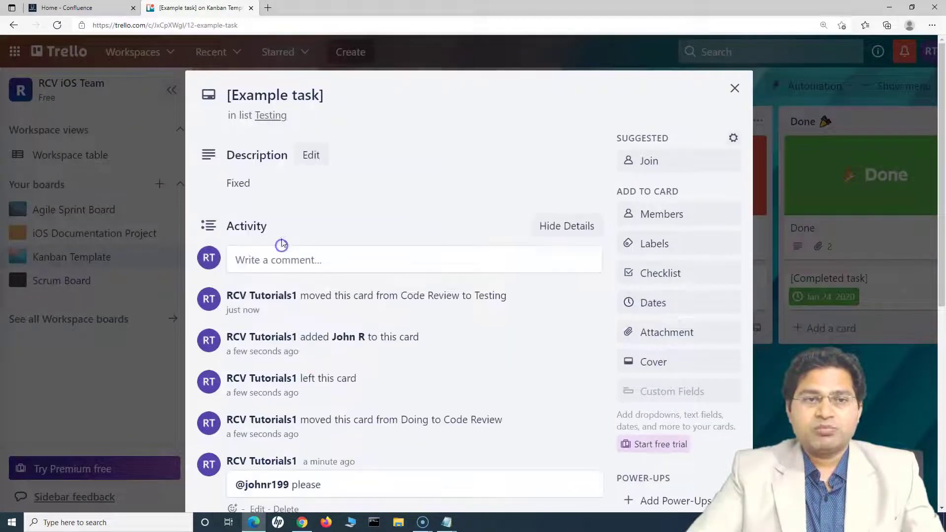
pyautogui.click(663, 215)
pyautogui.write('ra')
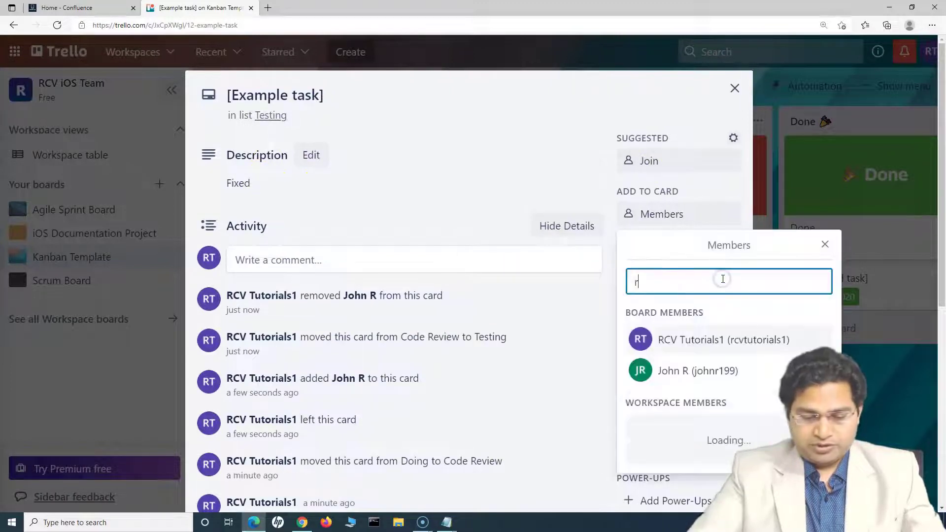
pyautogui.click(697, 384)
pyautogui.click(734, 88)
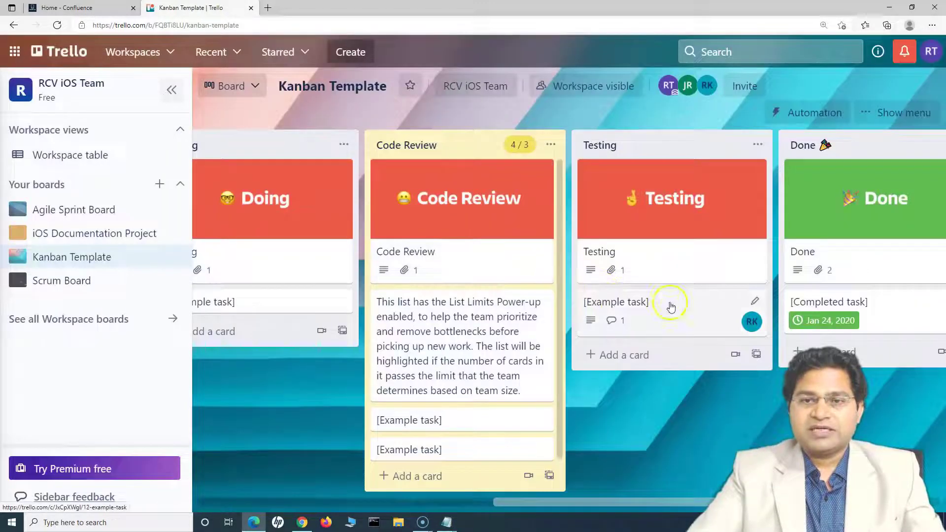
# Move the assigned [Example task] card from Testing to the Done list, above the [Completed task] card
pyautogui.moveTo(633, 503); pyautogui.dragTo(723, 502)
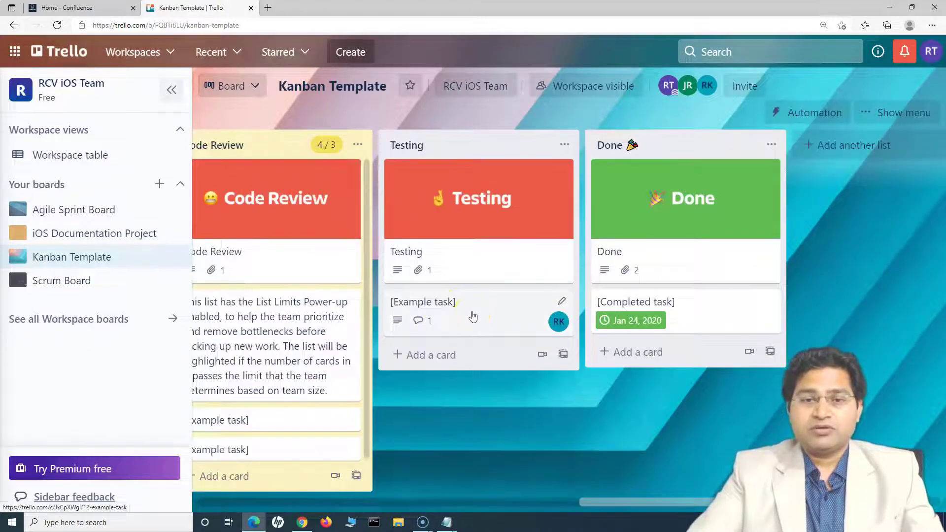
pyautogui.moveTo(472, 316); pyautogui.dragTo(682, 315)
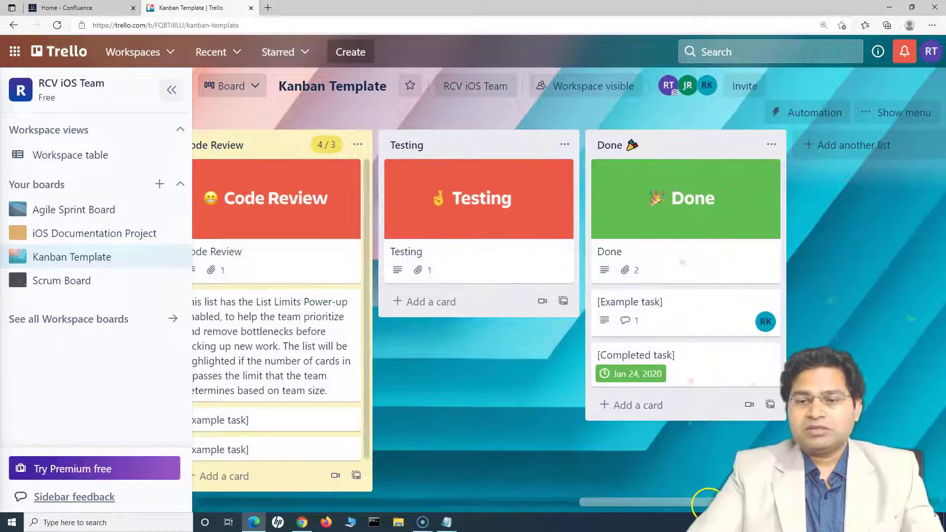
pyautogui.hscroll(1, 474, 296)
pyautogui.moveTo(741, 502); pyautogui.dragTo(301, 503)
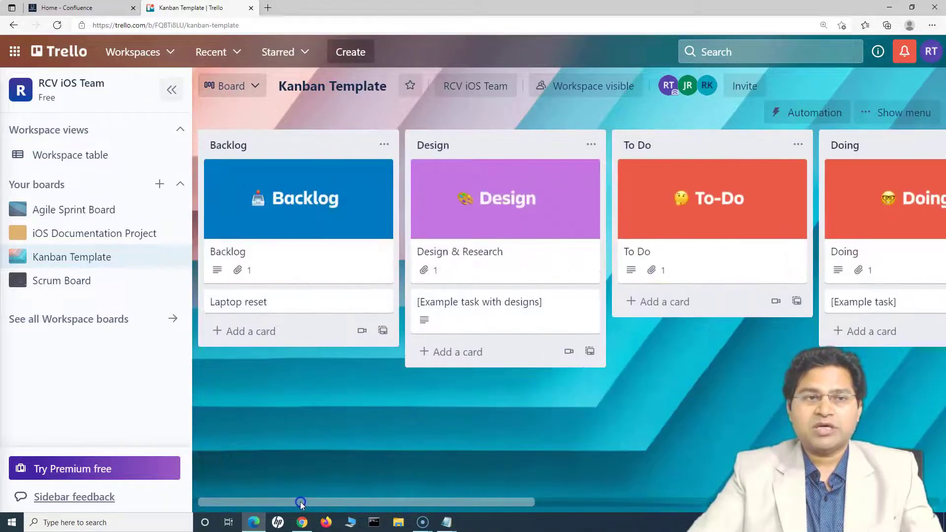
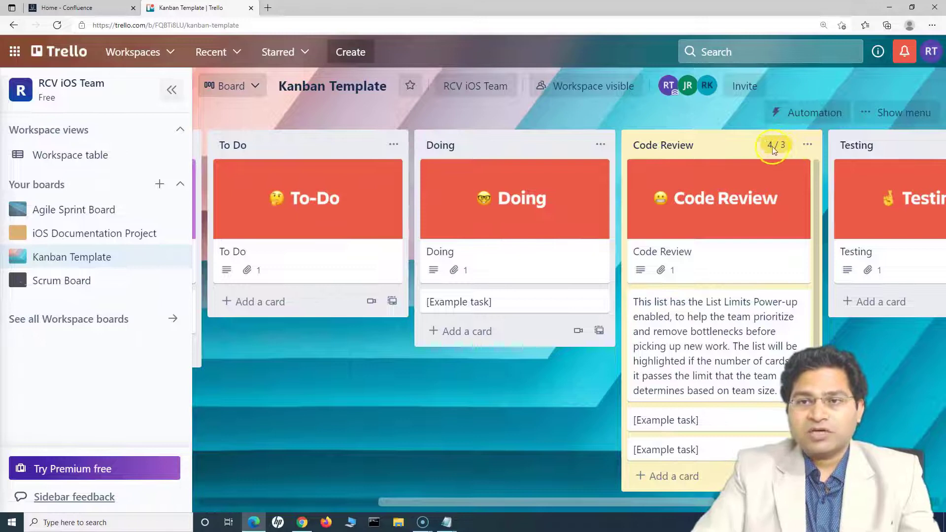
# Set the Code Review list's limit to a maximum of 4 cards
pyautogui.click(807, 145)
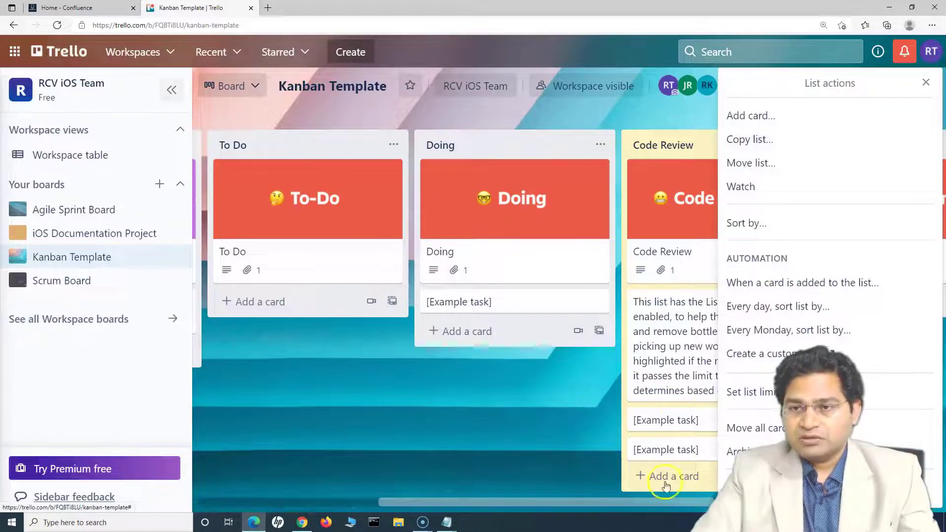
pyautogui.hscroll(5, 664, 486)
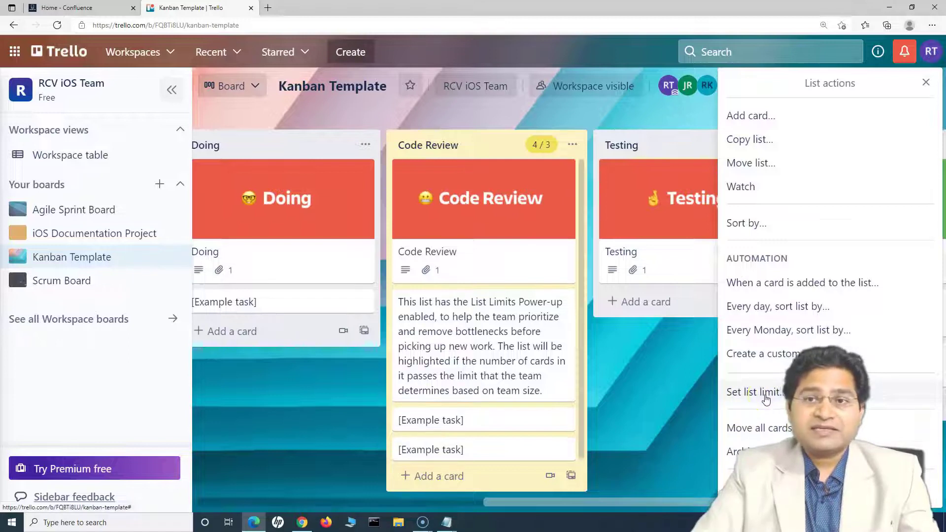
pyautogui.click(759, 392)
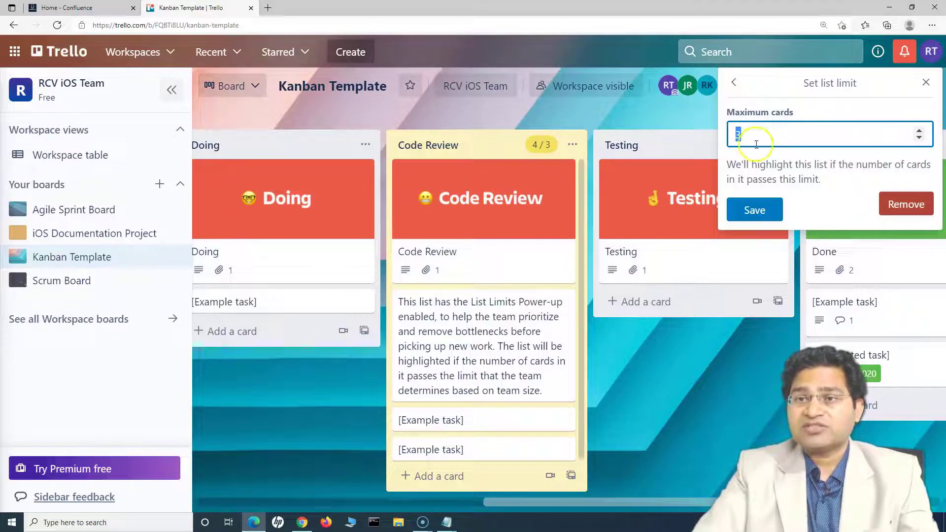
pyautogui.click(920, 130)
pyautogui.click(752, 209)
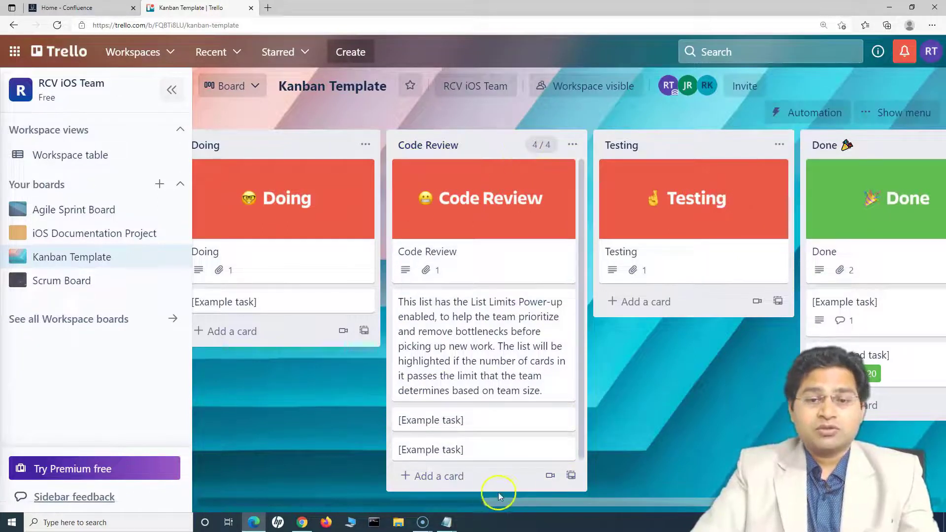
# Set the Doing list's limit to a maximum of 6 cards
pyautogui.moveTo(528, 505); pyautogui.dragTo(449, 498)
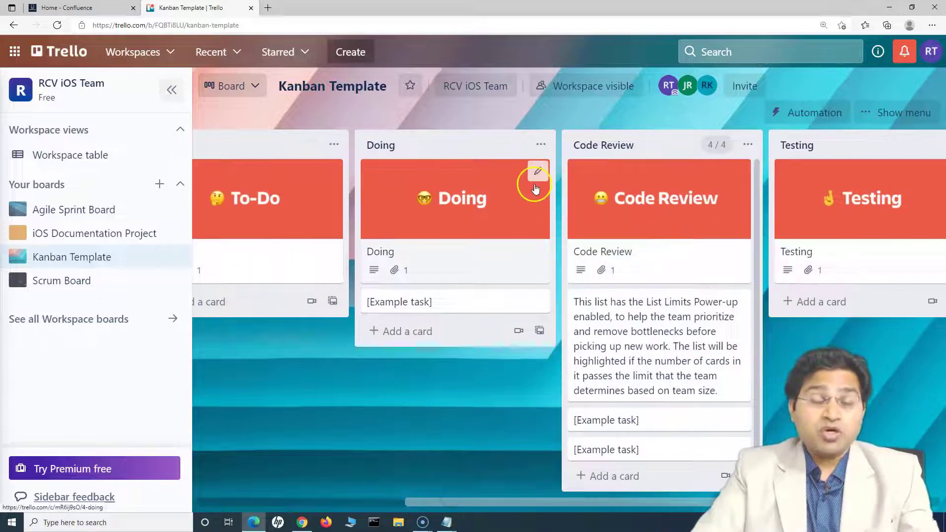
pyautogui.click(543, 145)
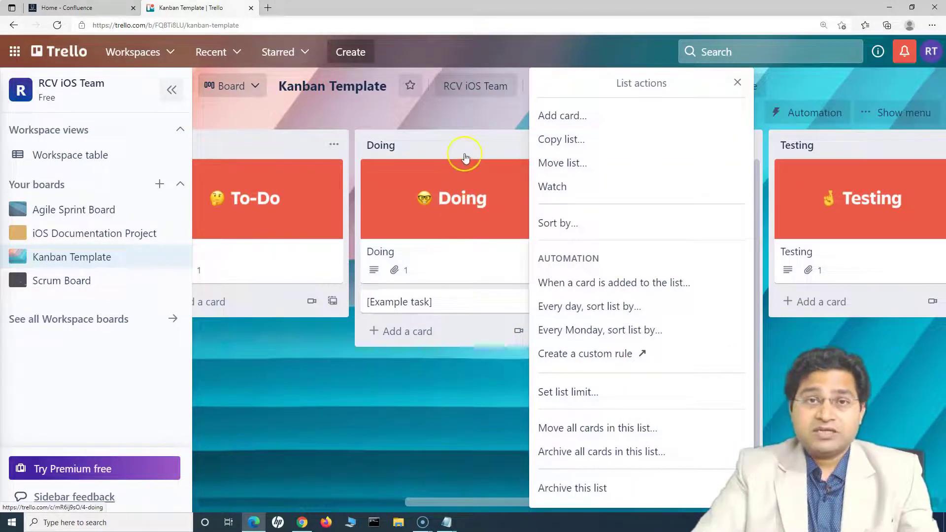
pyautogui.click(569, 401)
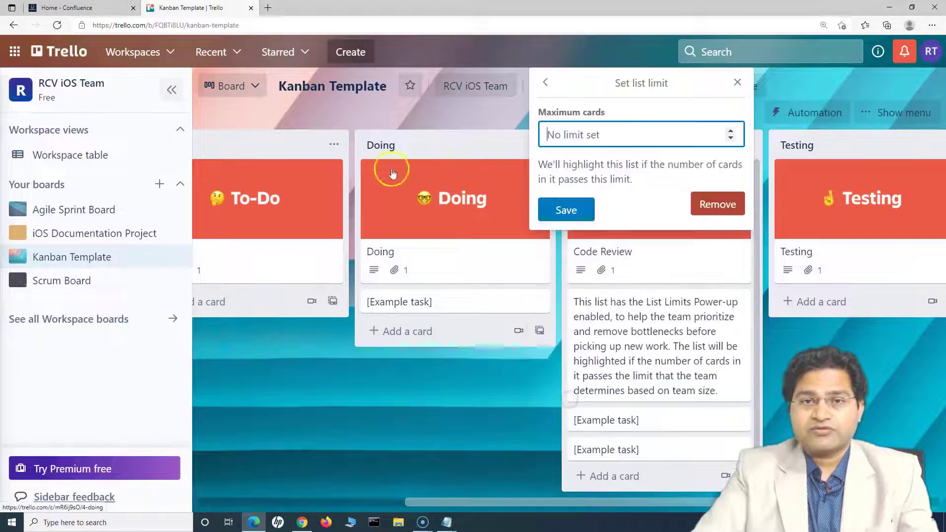
pyautogui.click(631, 136)
pyautogui.click(576, 212)
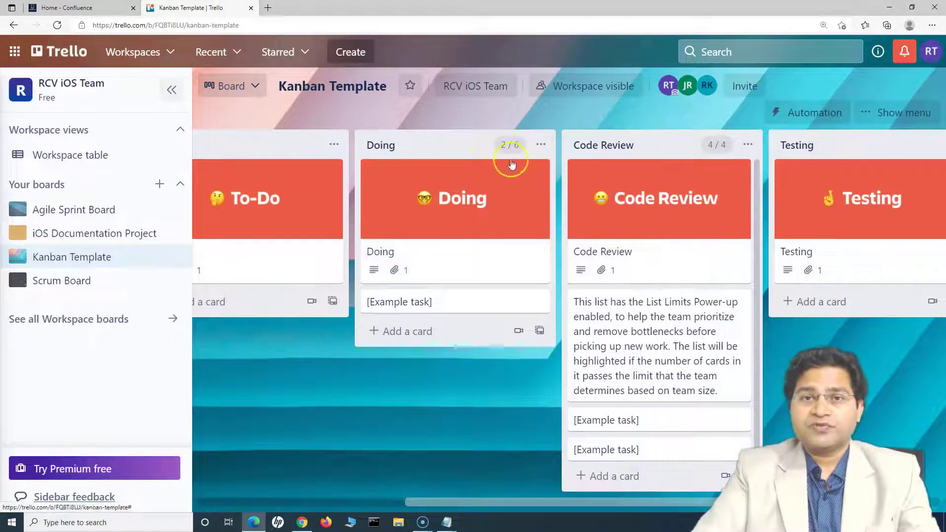
# Check the list actions for Doing and the list limit setting for To Do without changing either list
pyautogui.click(540, 144)
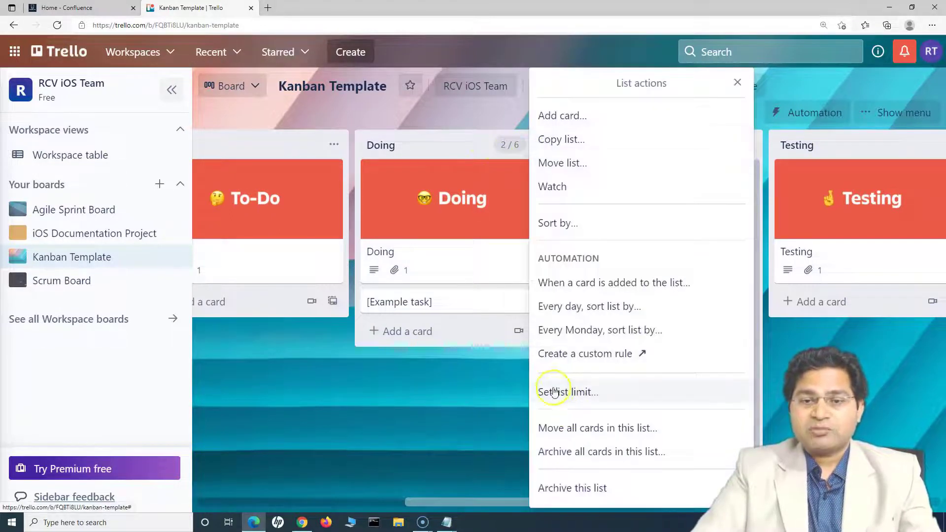
pyautogui.click(334, 144)
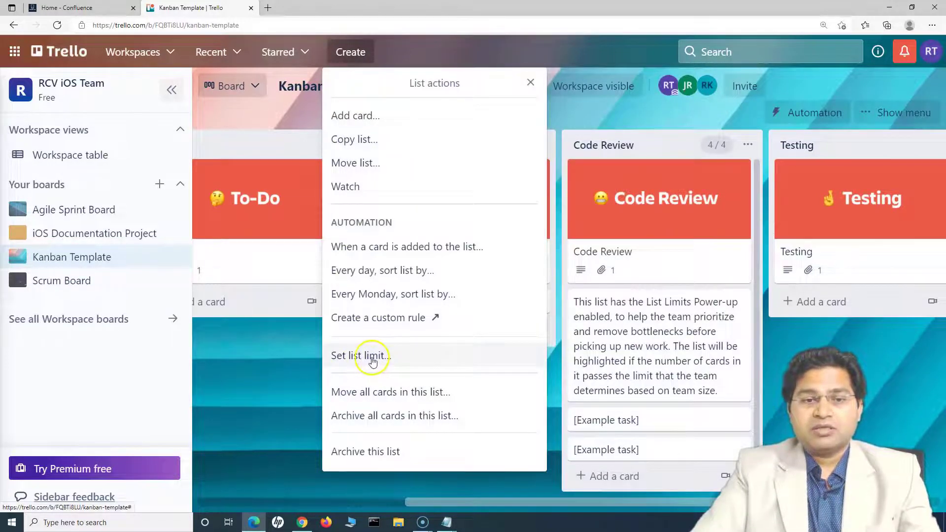
pyautogui.click(373, 360)
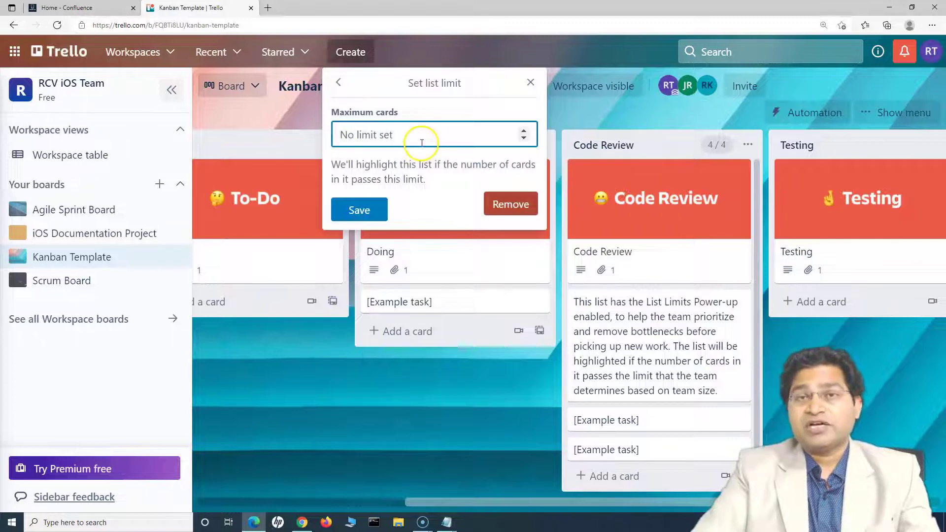
pyautogui.click(529, 82)
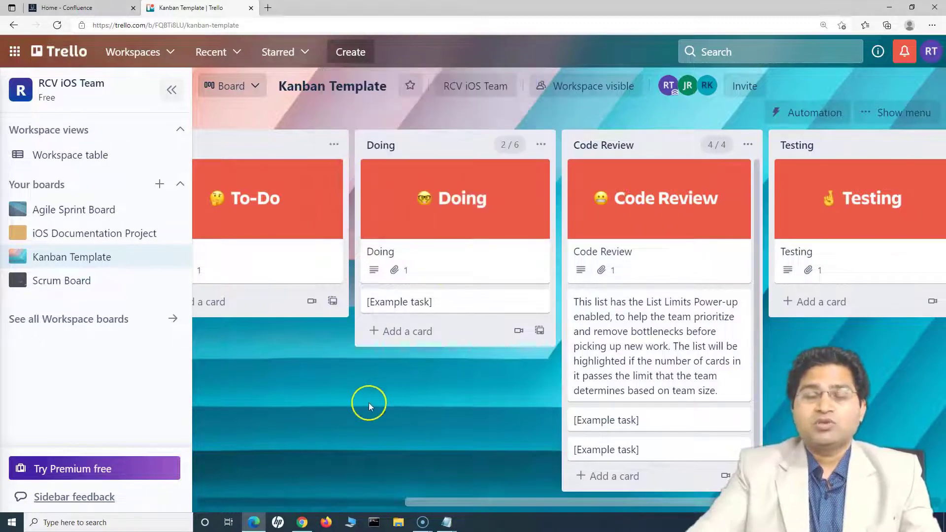